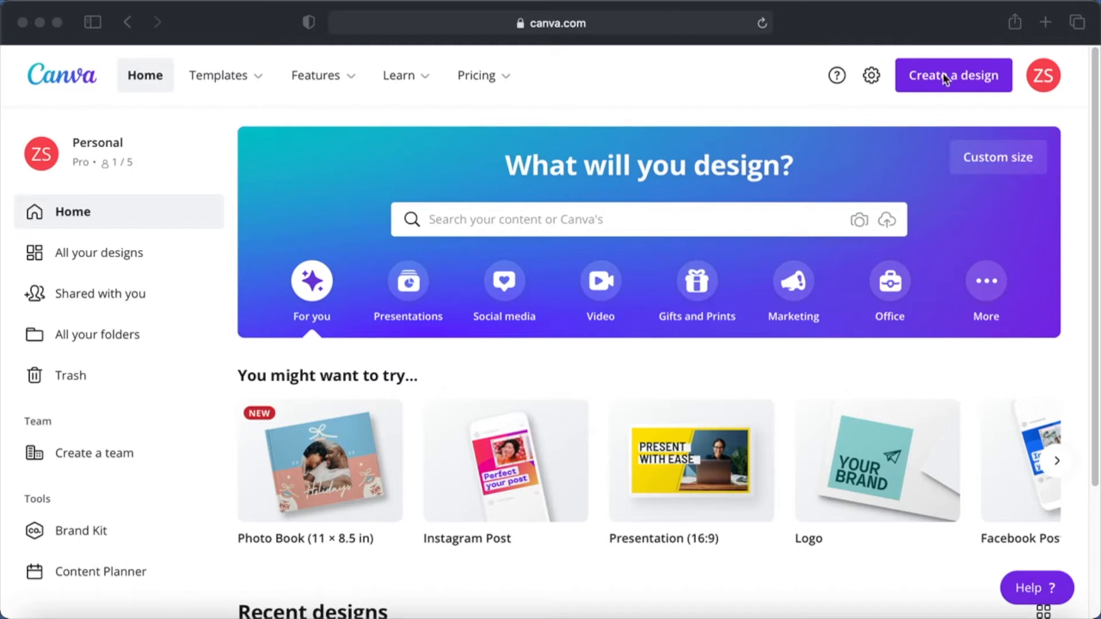
Create a new blank design with the custom size 4000 x 4000 px
{"action": "left_click", "coordinate": [944, 76]}
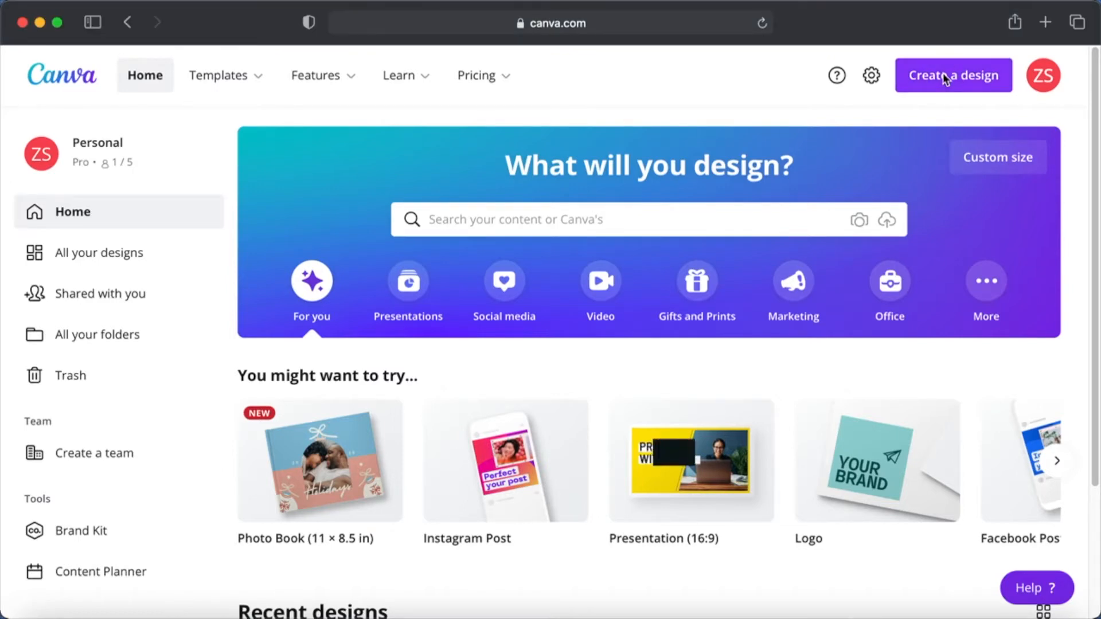
{"action": "left_click", "coordinate": [942, 73]}
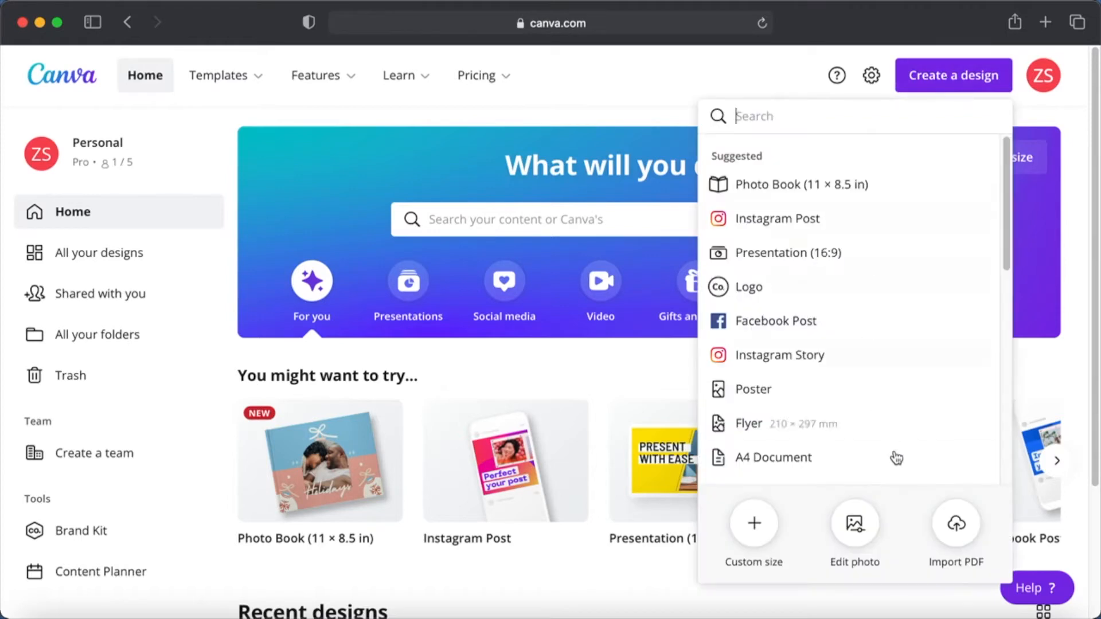
{"action": "left_click", "coordinate": [754, 523]}
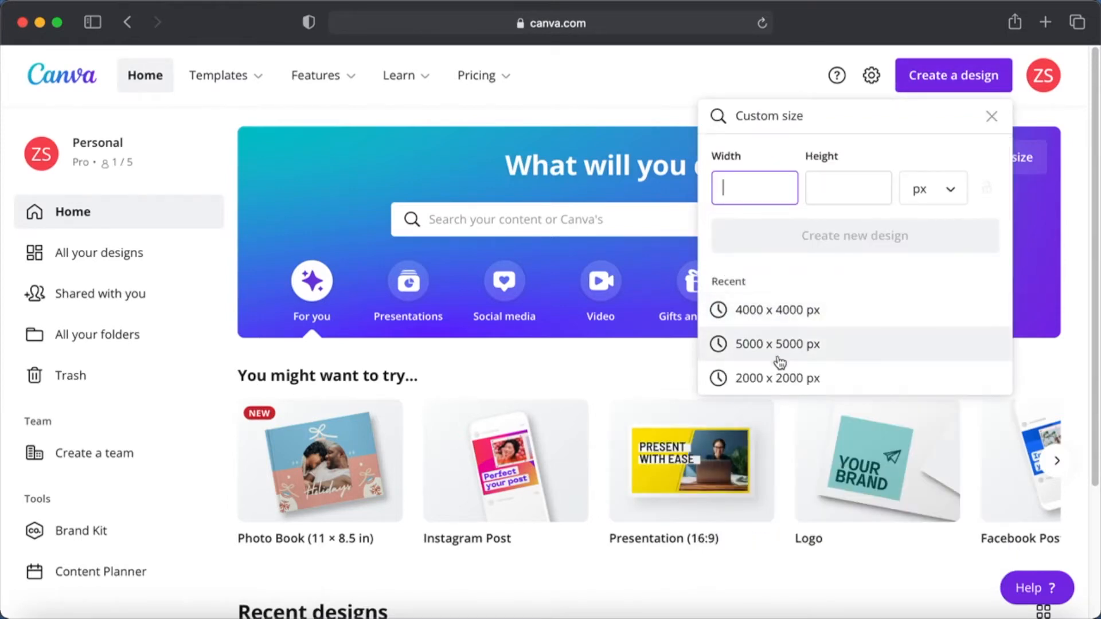
{"action": "left_click", "coordinate": [778, 315]}
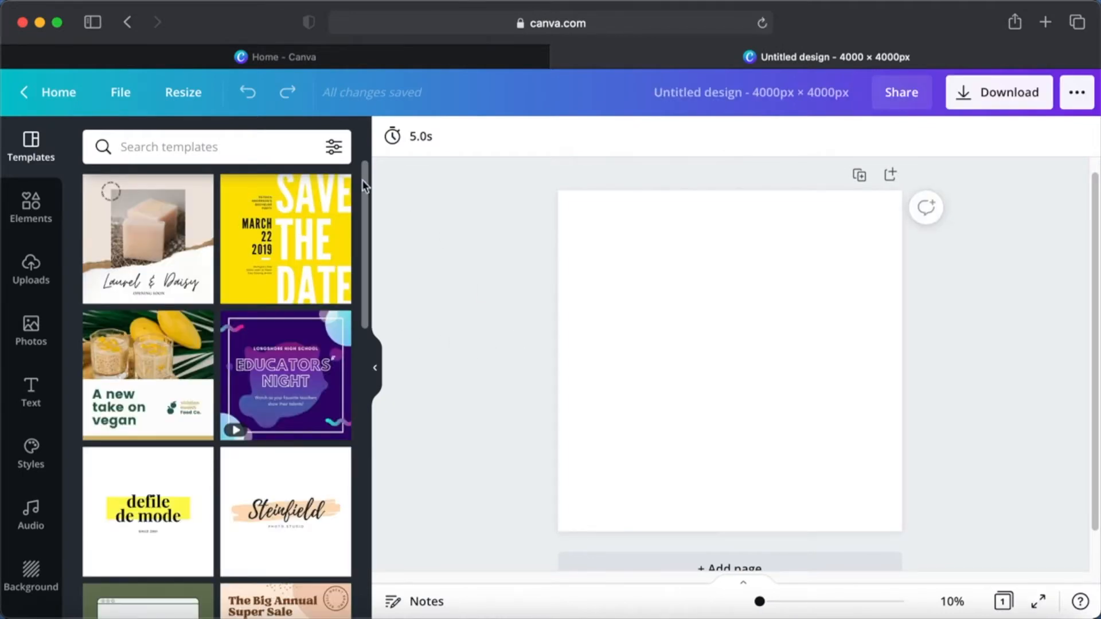
Place the uploaded duck maze image on the blank page
{"action": "left_click", "coordinate": [41, 213]}
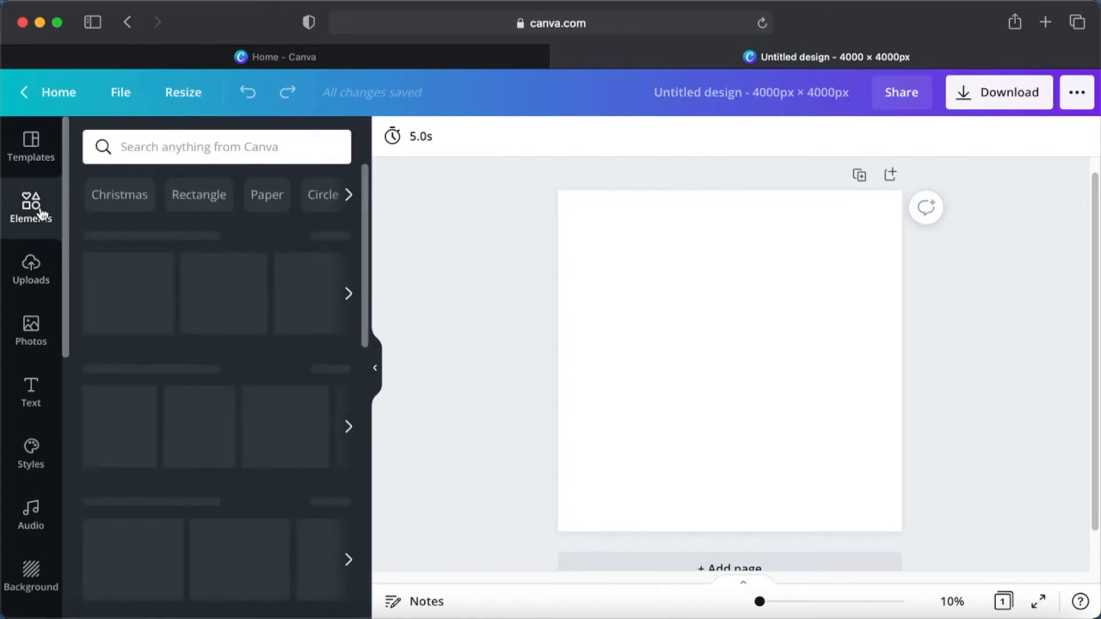
{"action": "left_click", "coordinate": [31, 281]}
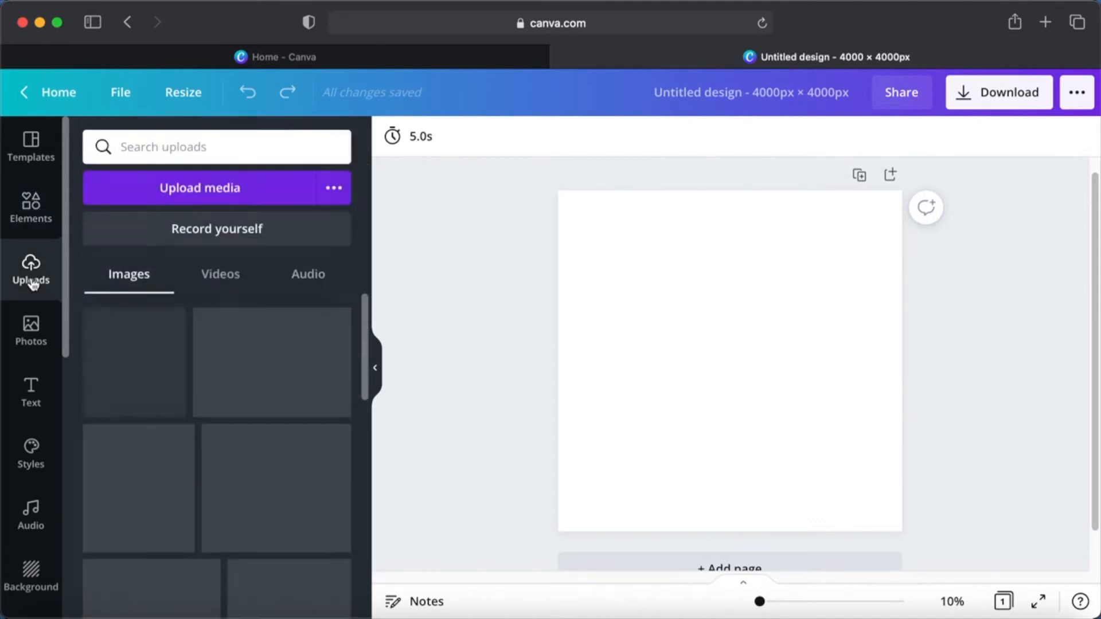
{"action": "scroll", "coordinate": [206, 461], "scroll_direction": "down", "scroll_amount": 1}
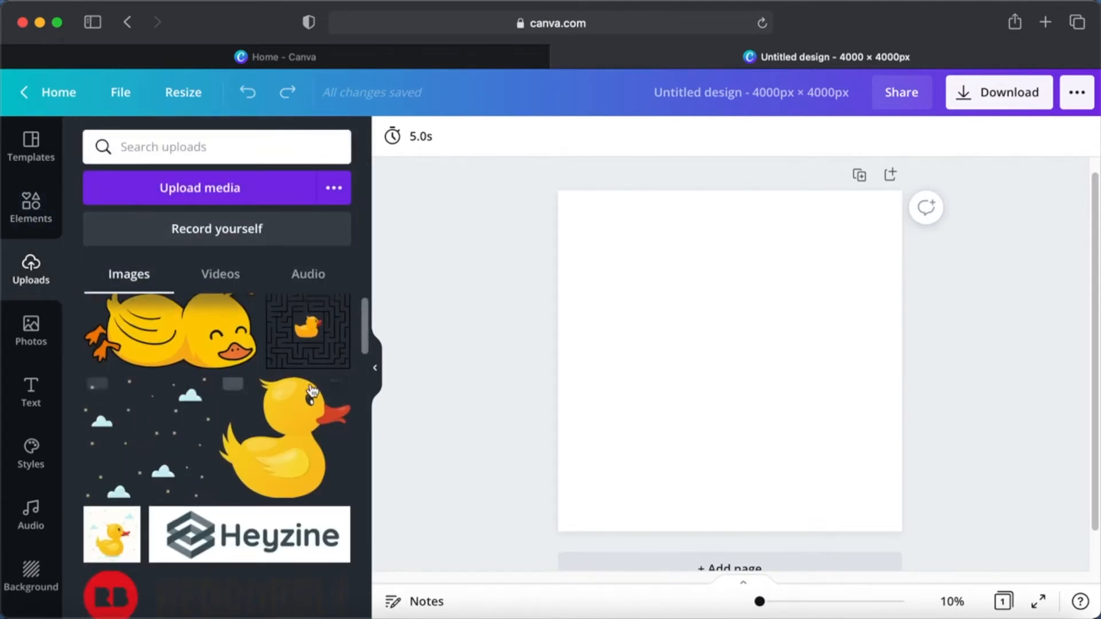
{"action": "left_click", "coordinate": [325, 342]}
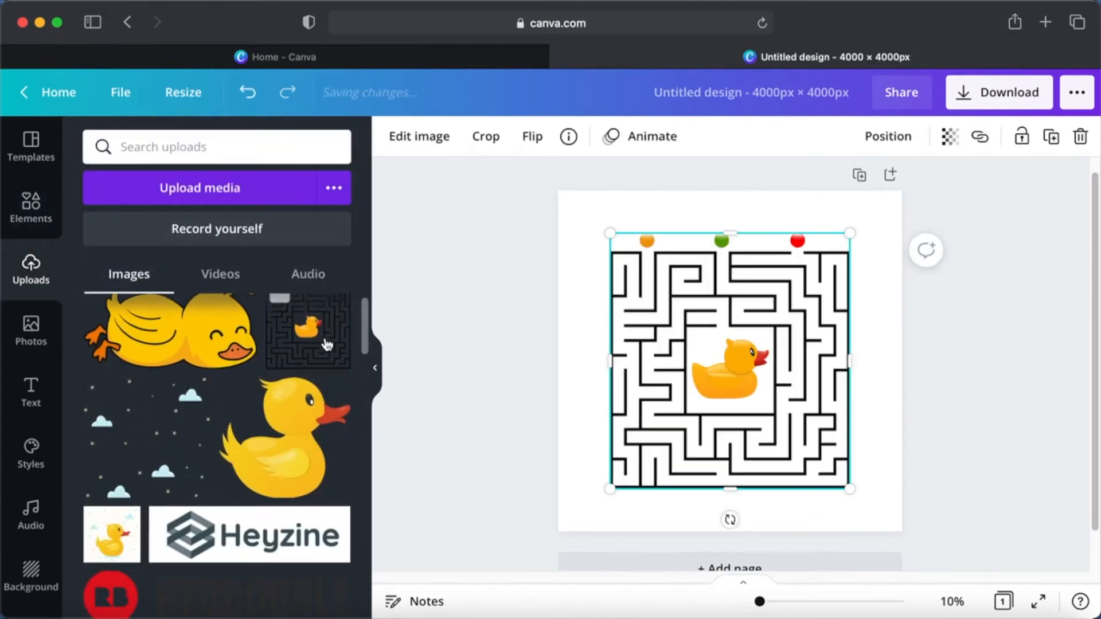
Look through the available apps and integrations and open the Draw (Beta) app
{"action": "scroll", "coordinate": [34, 356], "scroll_direction": "down", "scroll_amount": 5}
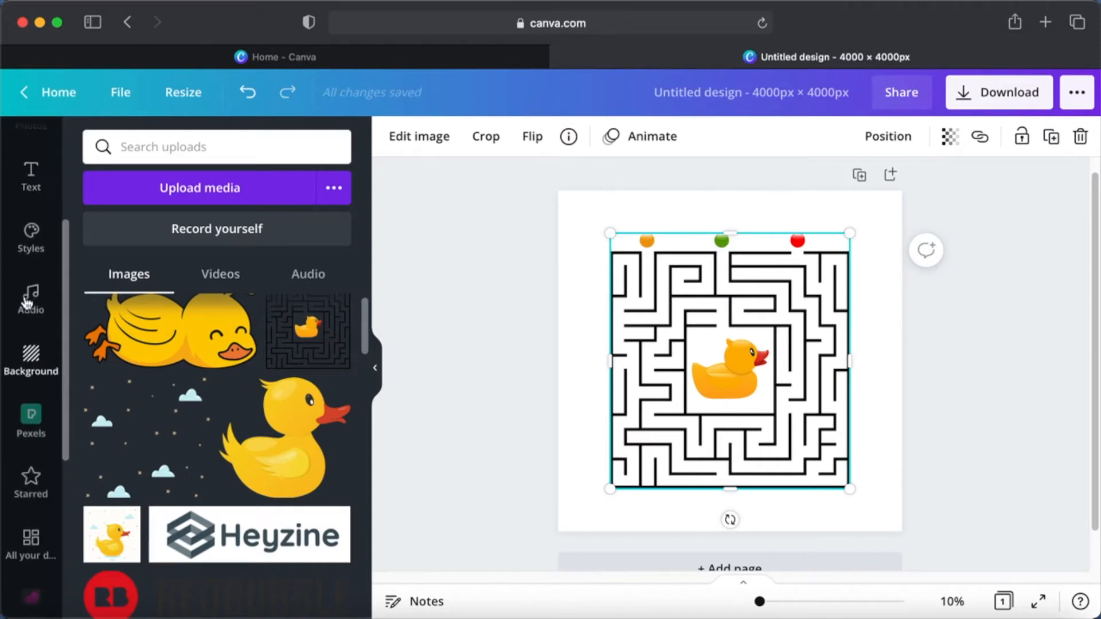
{"action": "scroll", "coordinate": [20, 413], "scroll_direction": "down", "scroll_amount": 5}
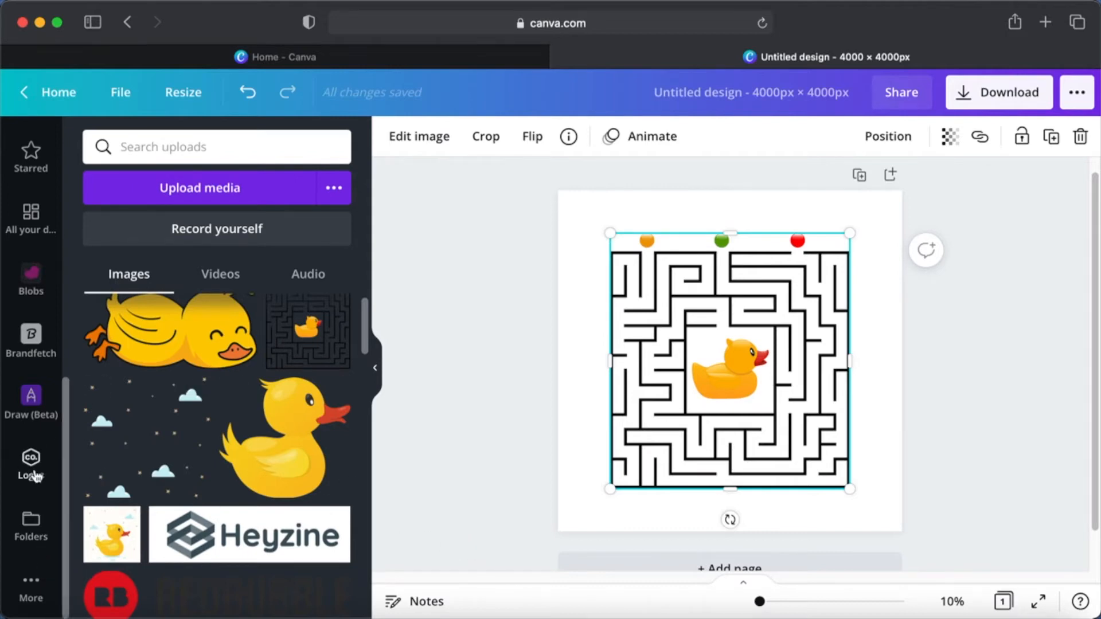
{"action": "left_click", "coordinate": [31, 586]}
{"action": "scroll", "coordinate": [233, 479], "scroll_direction": "down", "scroll_amount": 5}
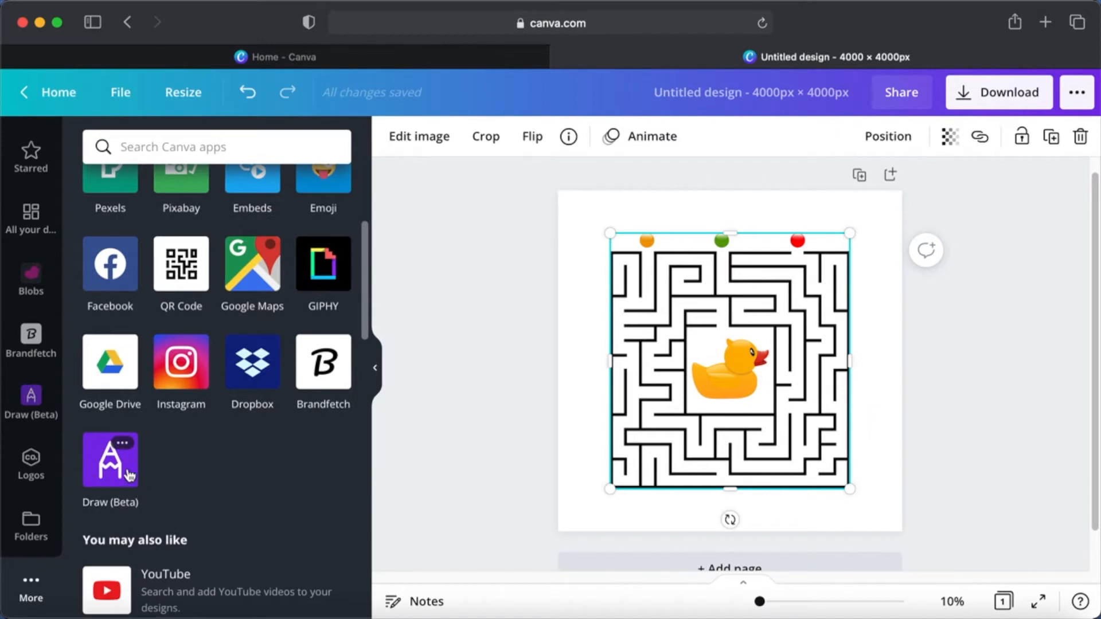
{"action": "scroll", "coordinate": [129, 476], "scroll_direction": "down", "scroll_amount": 2}
{"action": "scroll", "coordinate": [129, 476], "scroll_direction": "down", "scroll_amount": 1}
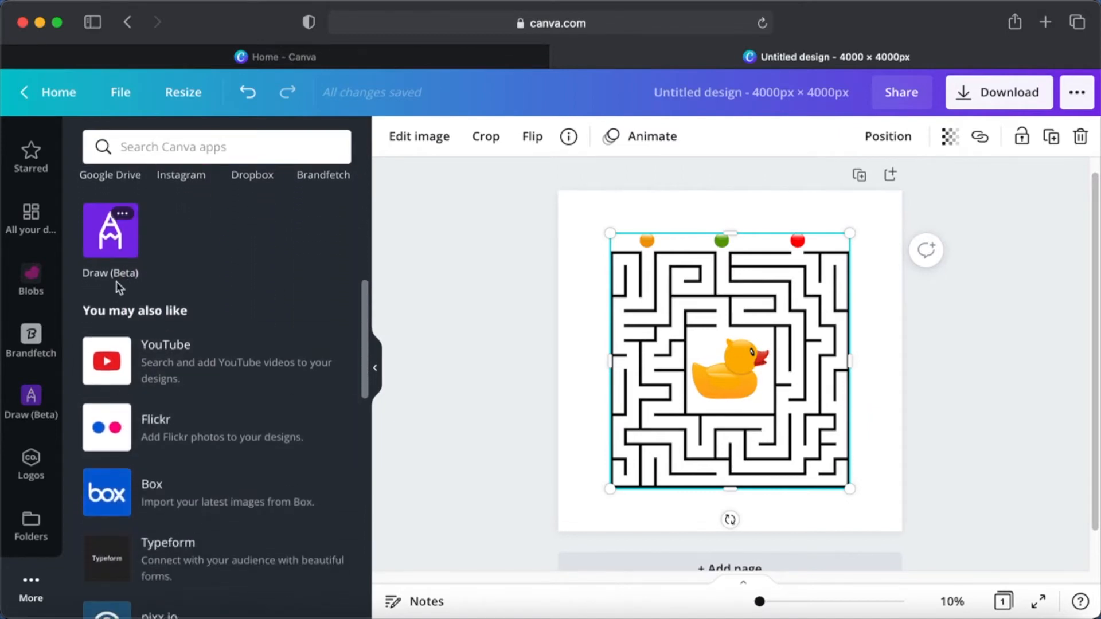
{"action": "scroll", "coordinate": [172, 338], "scroll_direction": "down", "scroll_amount": 2}
{"action": "scroll", "coordinate": [207, 362], "scroll_direction": "down", "scroll_amount": 6}
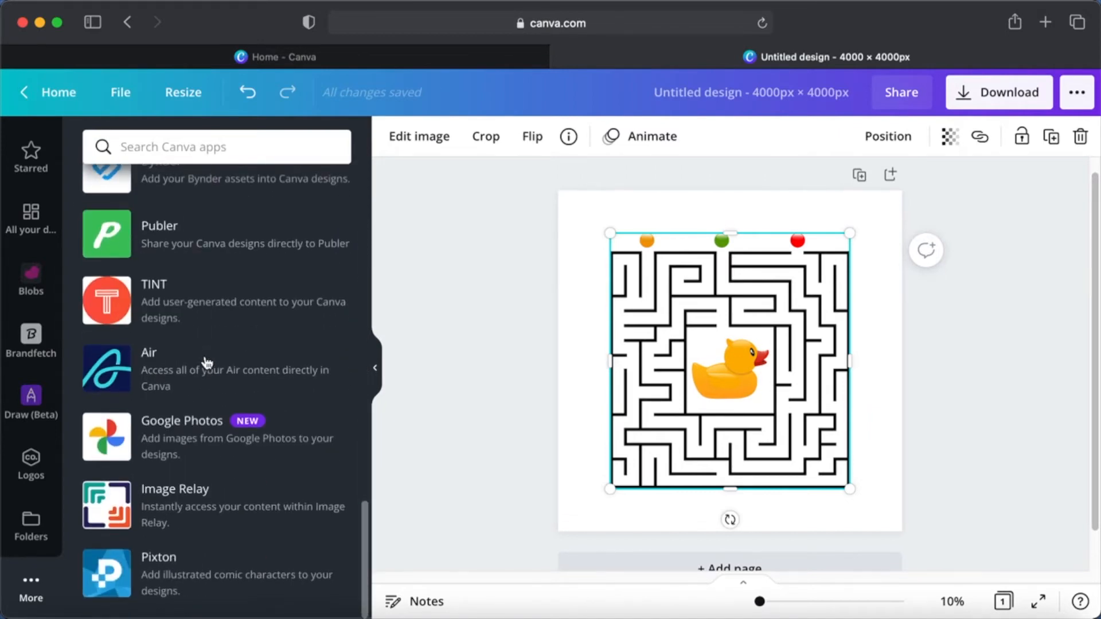
{"action": "scroll", "coordinate": [257, 316], "scroll_direction": "up", "scroll_amount": 8}
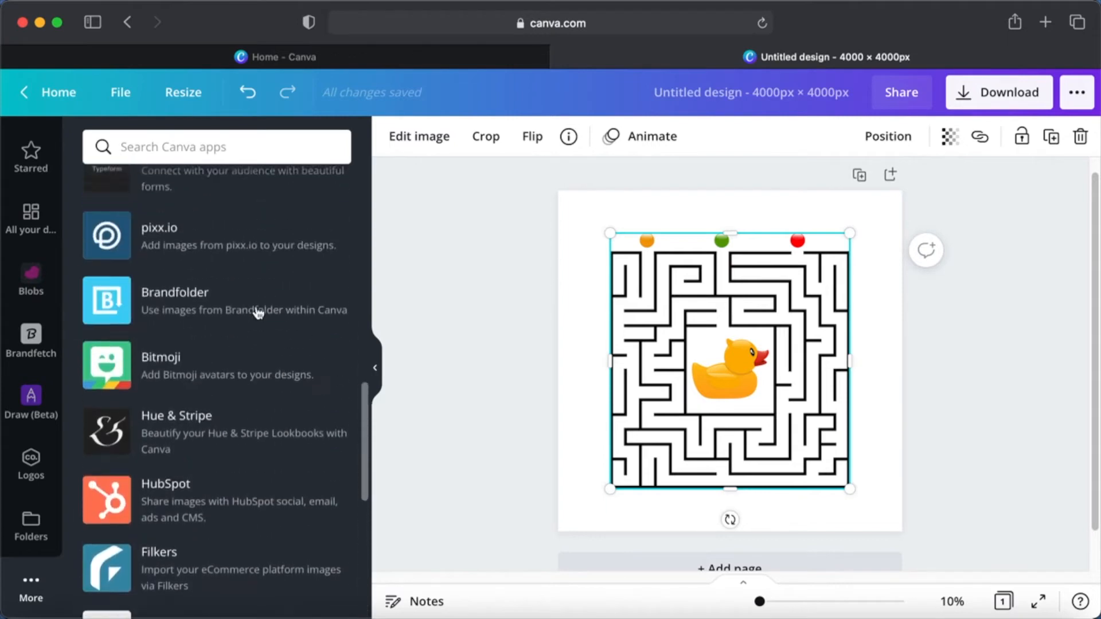
{"action": "scroll", "coordinate": [257, 312], "scroll_direction": "up", "scroll_amount": 2}
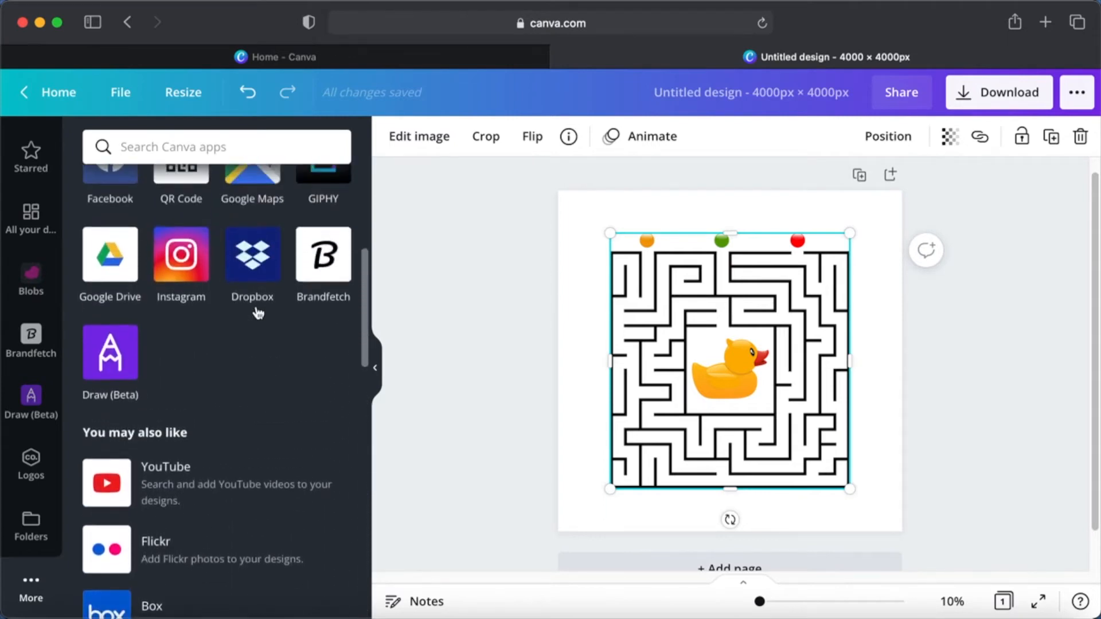
{"action": "left_click", "coordinate": [114, 361]}
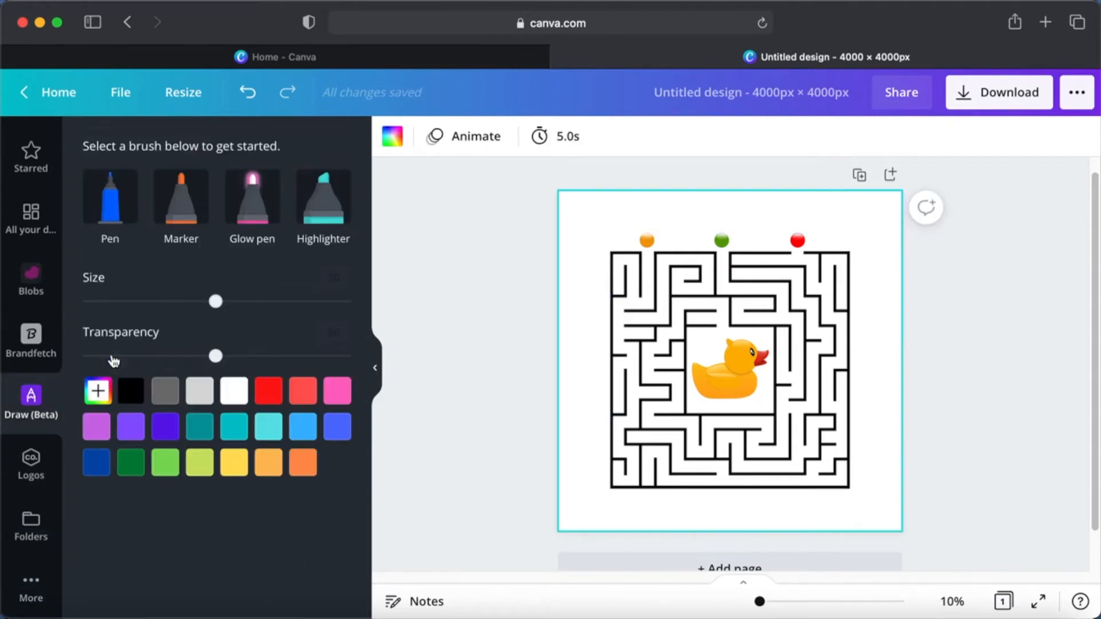
Trace a winding path through the maze around the duck with the Pen brush in black at size 11
{"action": "left_click", "coordinate": [115, 213]}
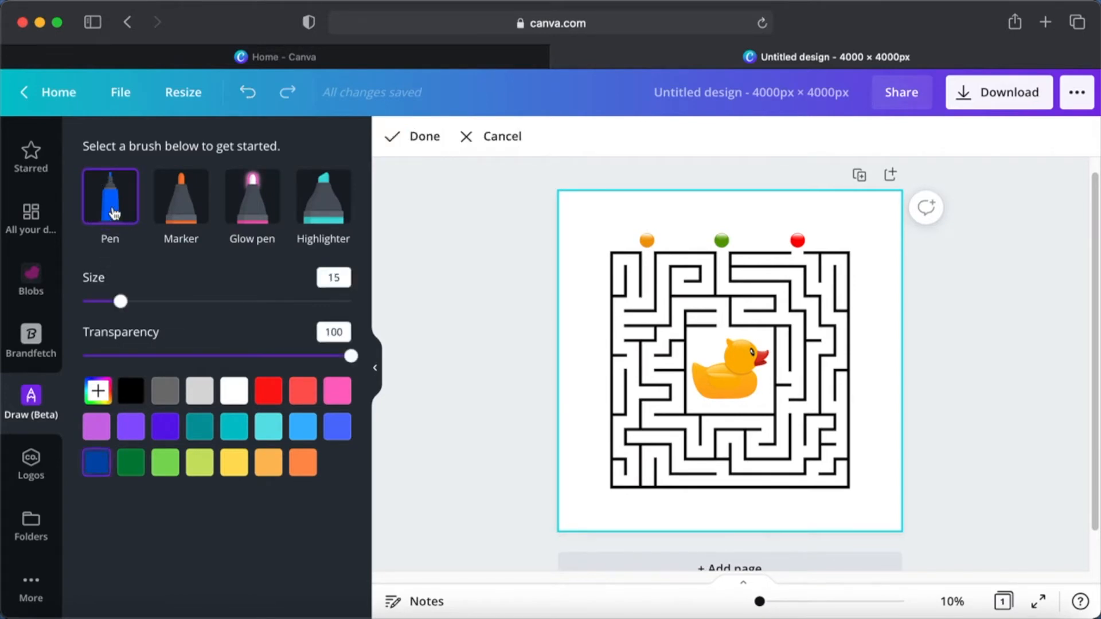
{"action": "right_click", "coordinate": [130, 303]}
{"action": "key", "text": "Escape"}
{"action": "left_click_drag", "start_coordinate": [140, 295], "coordinate": [111, 312]}
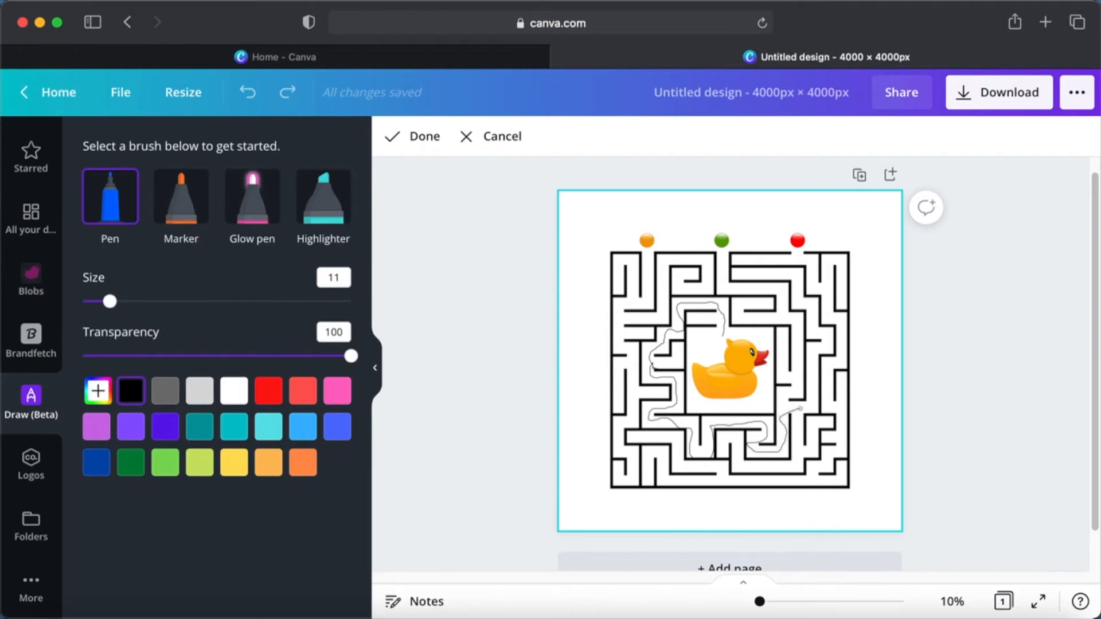
Erase the upper section of the traced path above the duck with the Eraser and finish the drawing
{"action": "left_click", "coordinate": [112, 304]}
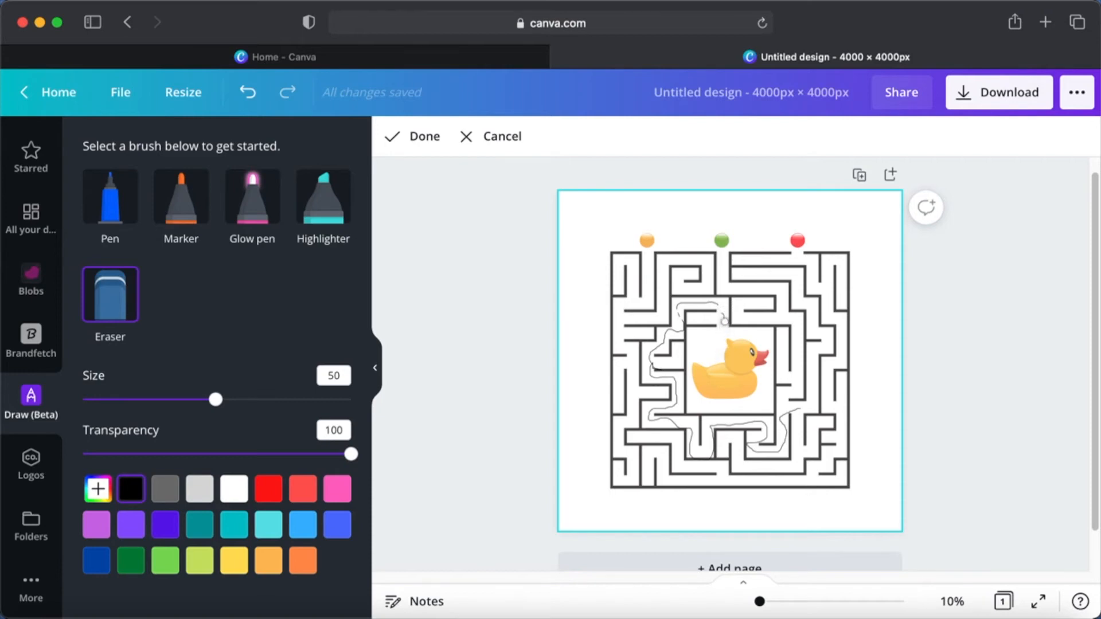
{"action": "mouse_move", "coordinate": [707, 303]}
{"action": "left_mouse_down"}
{"action": "mouse_move", "coordinate": [666, 307]}
{"action": "mouse_move", "coordinate": [721, 304]}
{"action": "left_mouse_up"}
{"action": "scroll", "coordinate": [698, 252], "scroll_direction": "down", "scroll_amount": 1}
{"action": "left_click", "coordinate": [411, 139]}
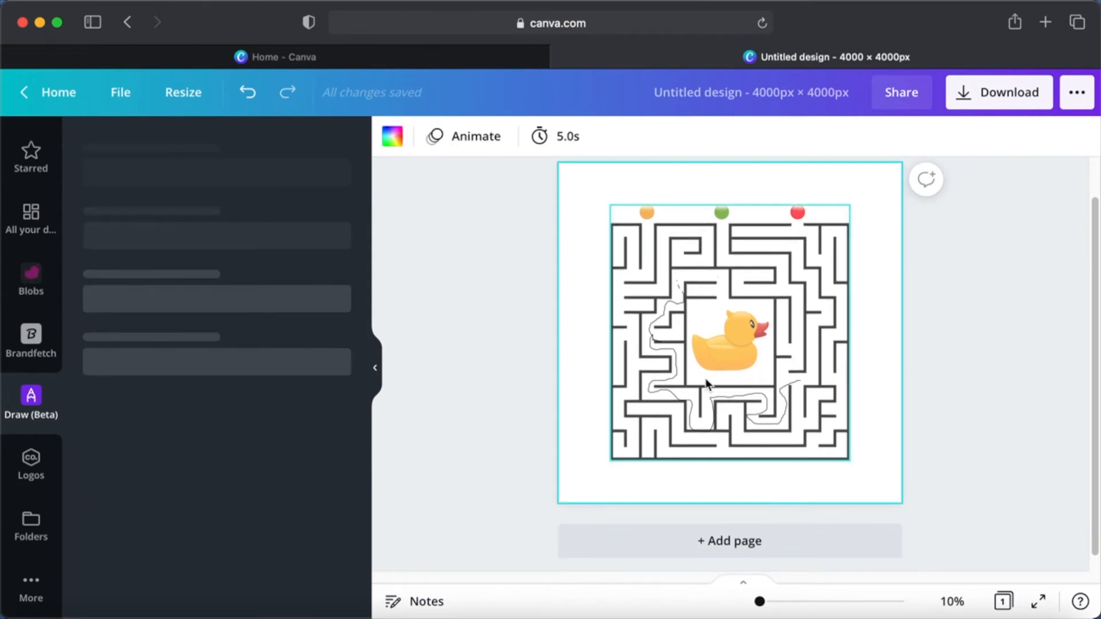
Add a second page and place the steaming coffee cup graphic on it, enlarged to about 3,200 by 3,200 px
{"action": "scroll", "coordinate": [706, 384], "scroll_direction": "down", "scroll_amount": 1}
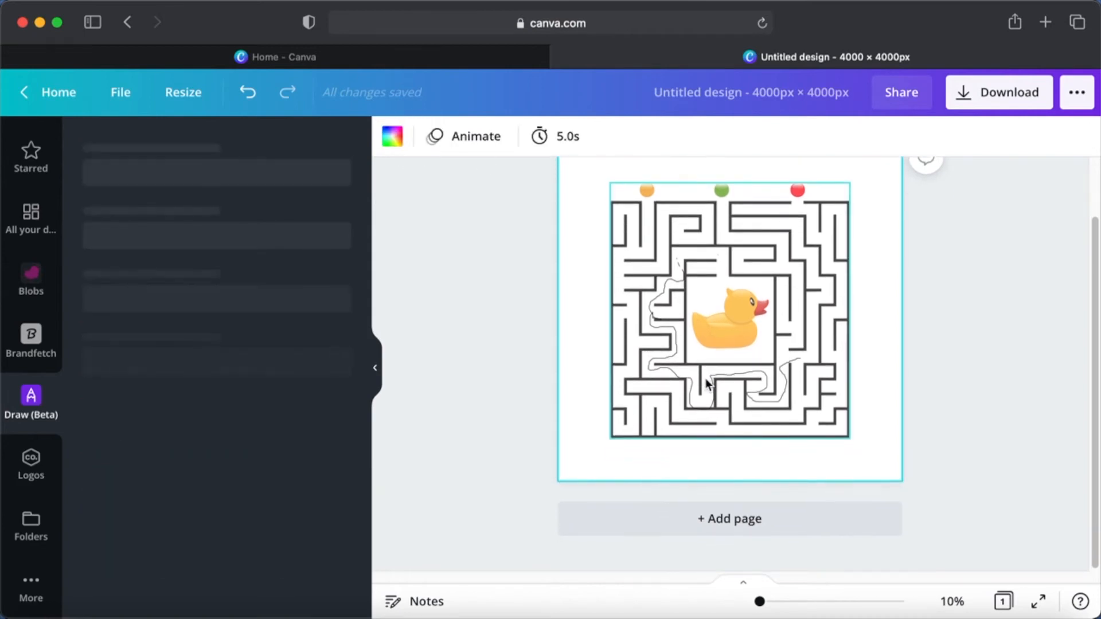
{"action": "left_click", "coordinate": [707, 536]}
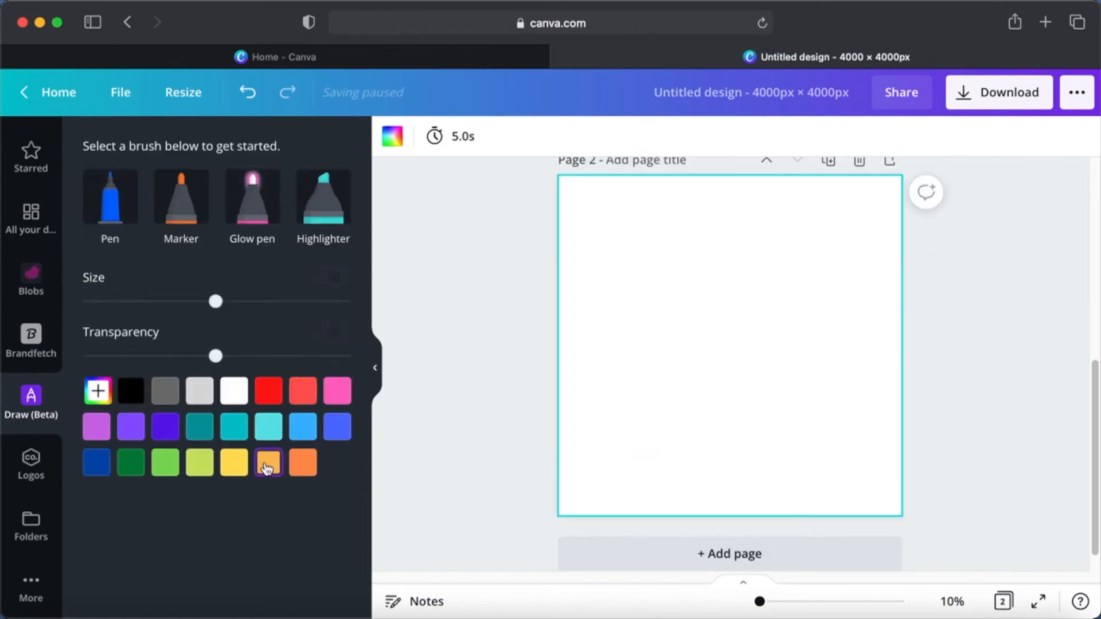
{"action": "scroll", "coordinate": [26, 354], "scroll_direction": "up", "scroll_amount": 5}
{"action": "scroll", "coordinate": [26, 354], "scroll_direction": "down", "scroll_amount": 3}
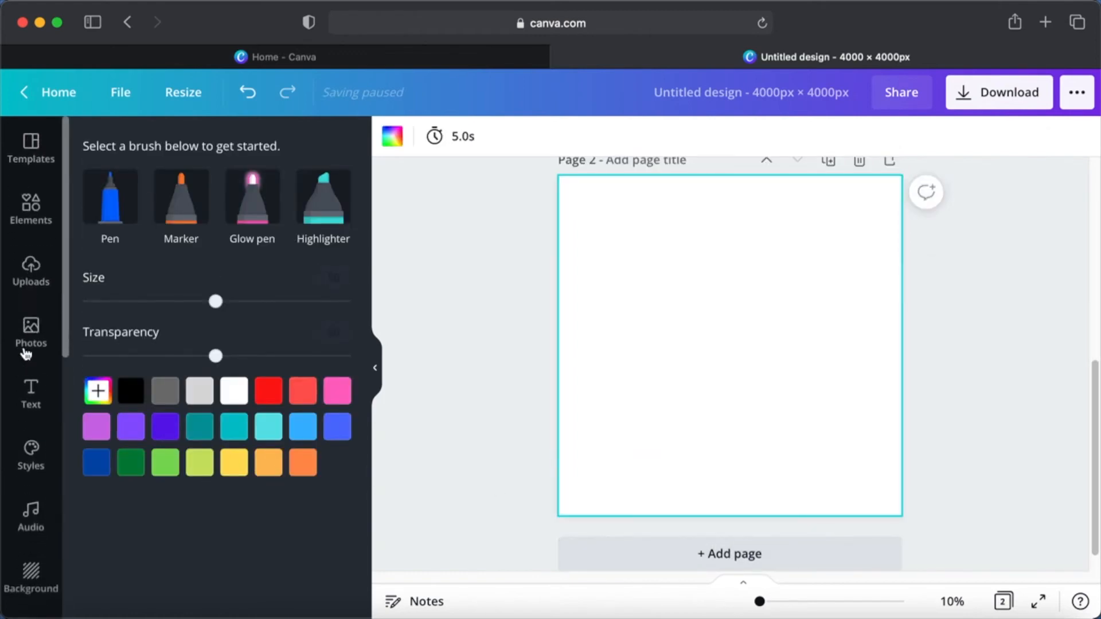
{"action": "left_click", "coordinate": [28, 222]}
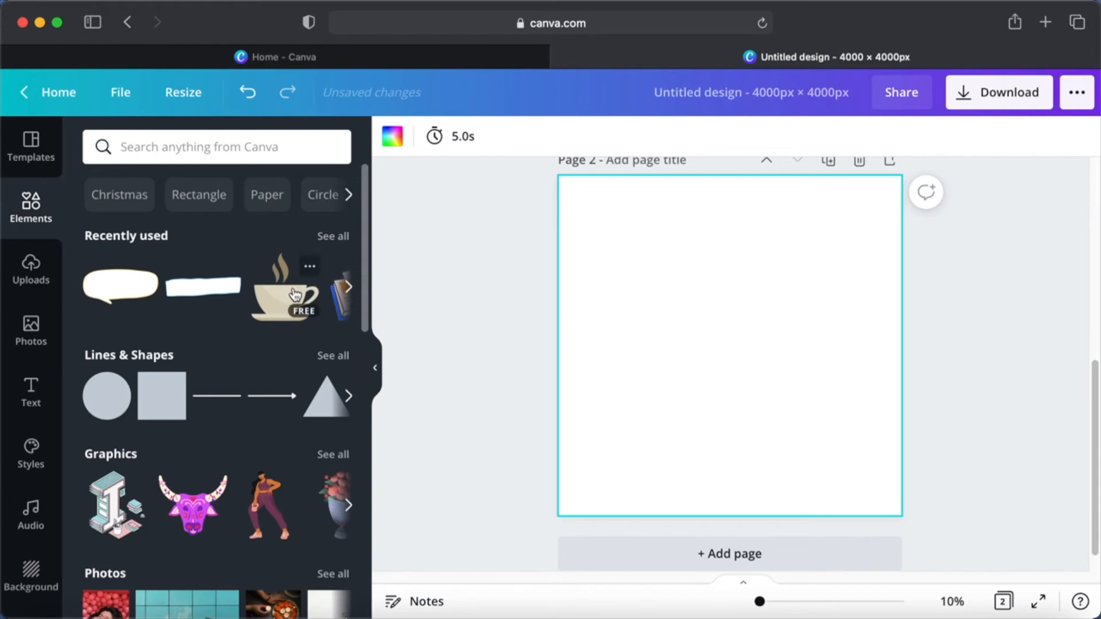
{"action": "left_click", "coordinate": [283, 305]}
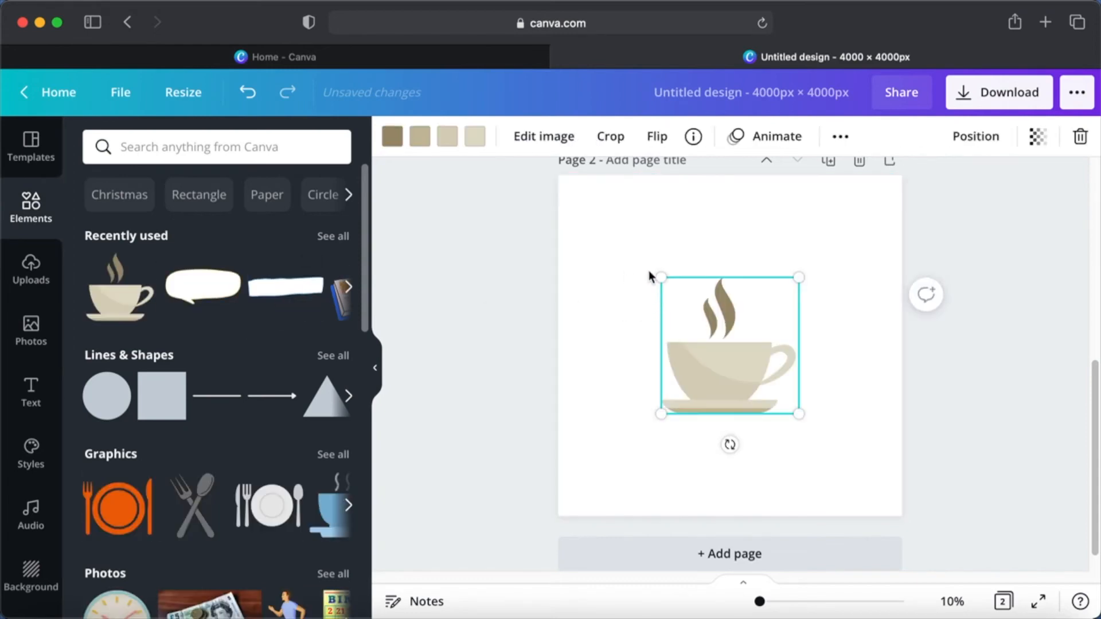
{"action": "left_click_drag", "start_coordinate": [661, 279], "coordinate": [570, 226]}
{"action": "left_click_drag", "start_coordinate": [798, 416], "coordinate": [863, 492]}
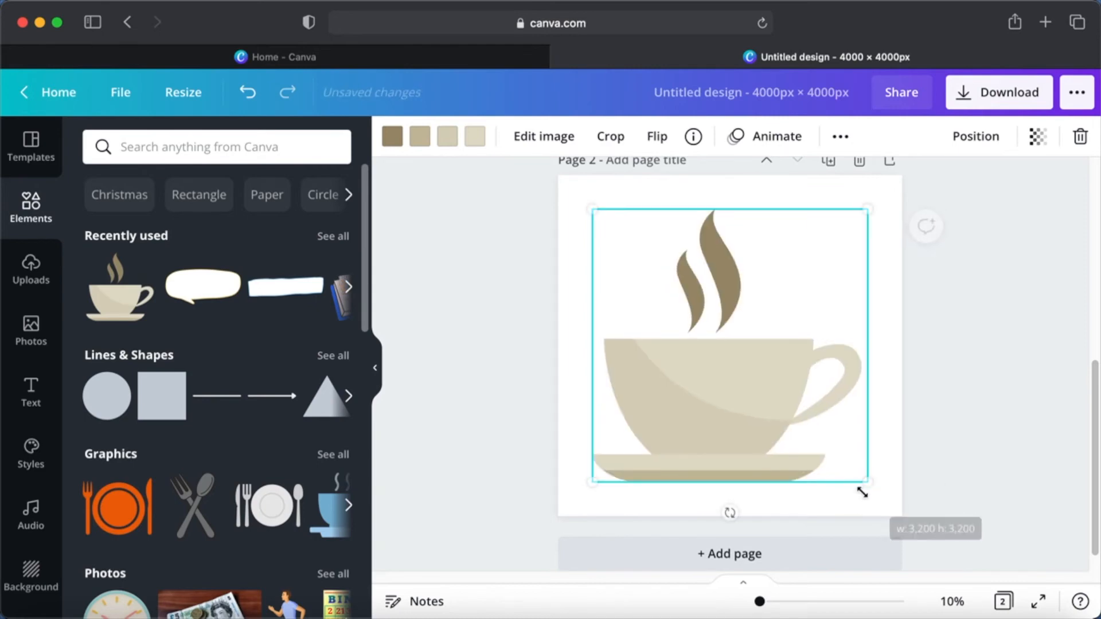
Open the Draw (Beta) app for the coffee cup page and choose the Marker brush in red
{"action": "scroll", "coordinate": [33, 554], "scroll_direction": "down", "scroll_amount": 5}
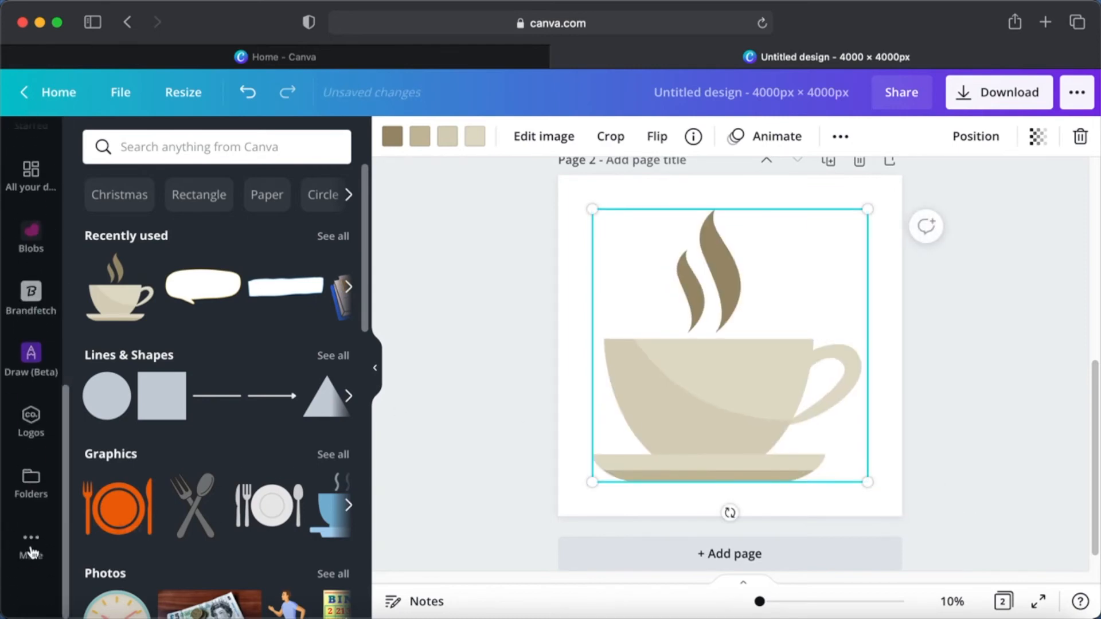
{"action": "left_click", "coordinate": [31, 586]}
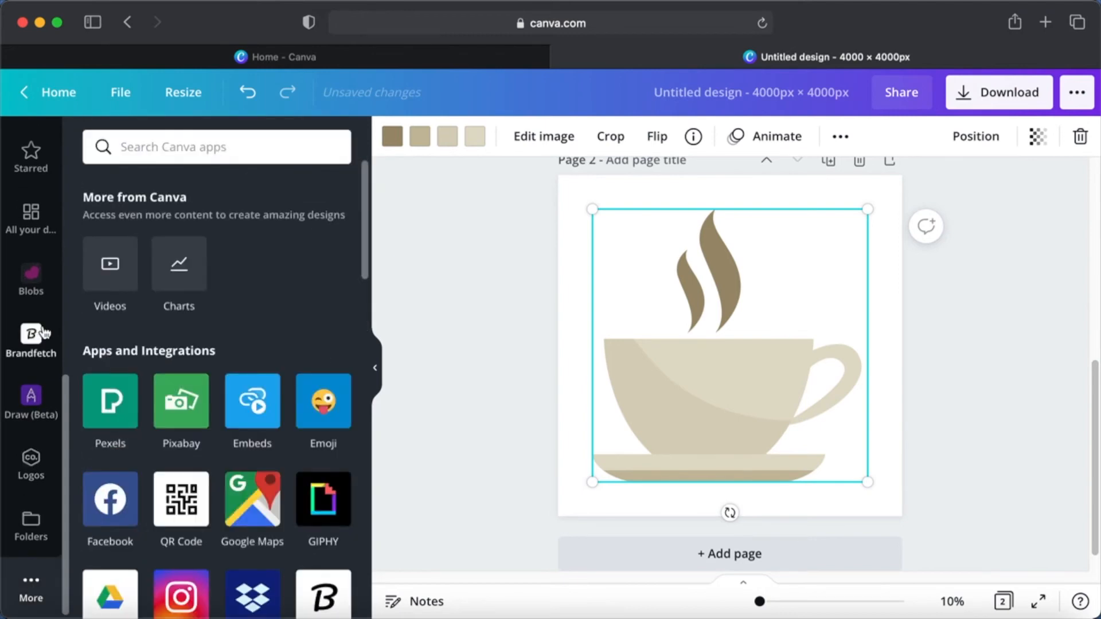
{"action": "left_click", "coordinate": [31, 397]}
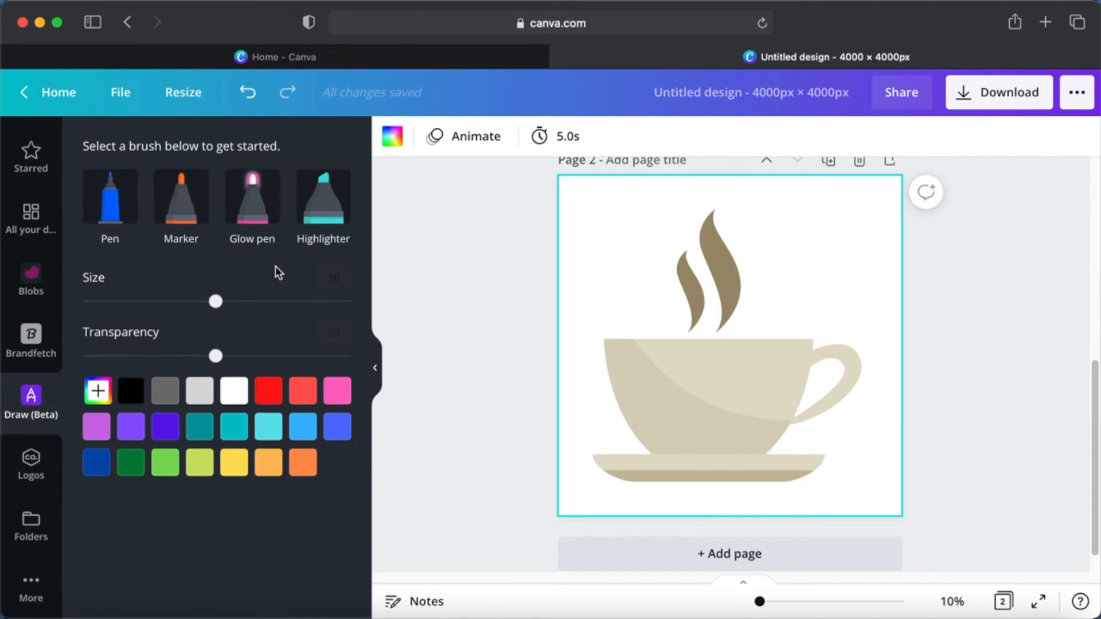
{"action": "left_click", "coordinate": [186, 207]}
{"action": "left_click", "coordinate": [197, 427]}
{"action": "left_click", "coordinate": [265, 401]}
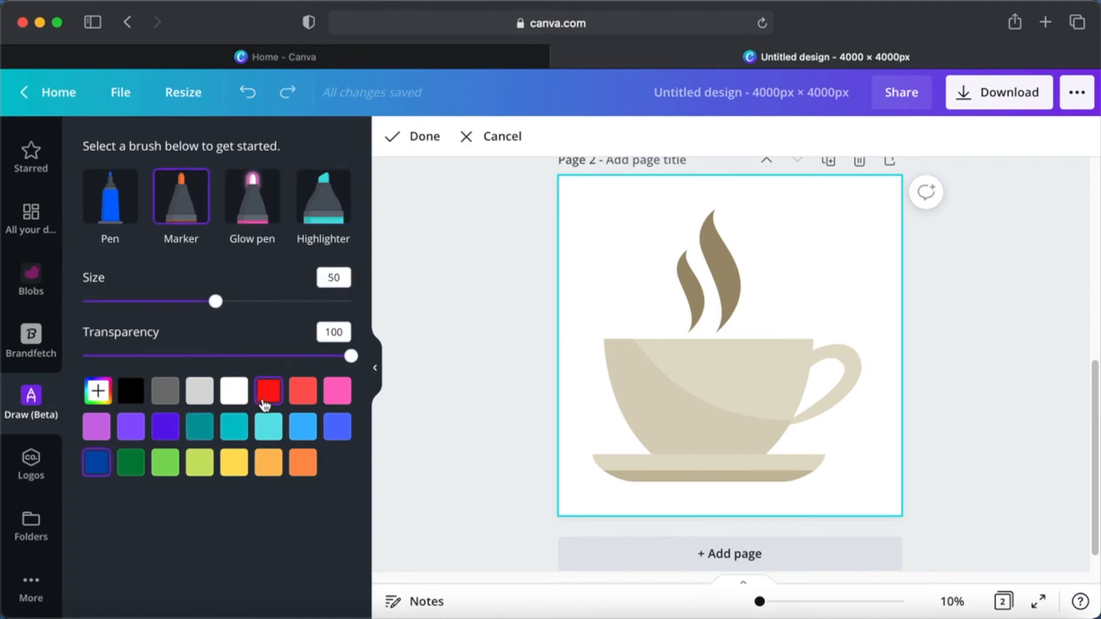
{"action": "right_click", "coordinate": [267, 395]}
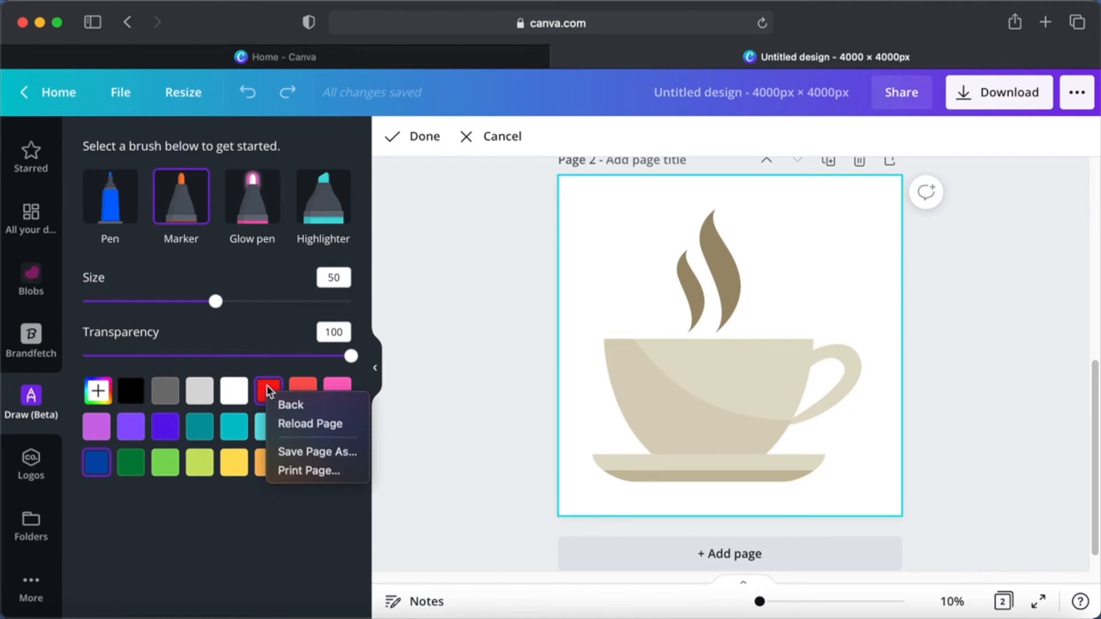
{"action": "left_click", "coordinate": [269, 397]}
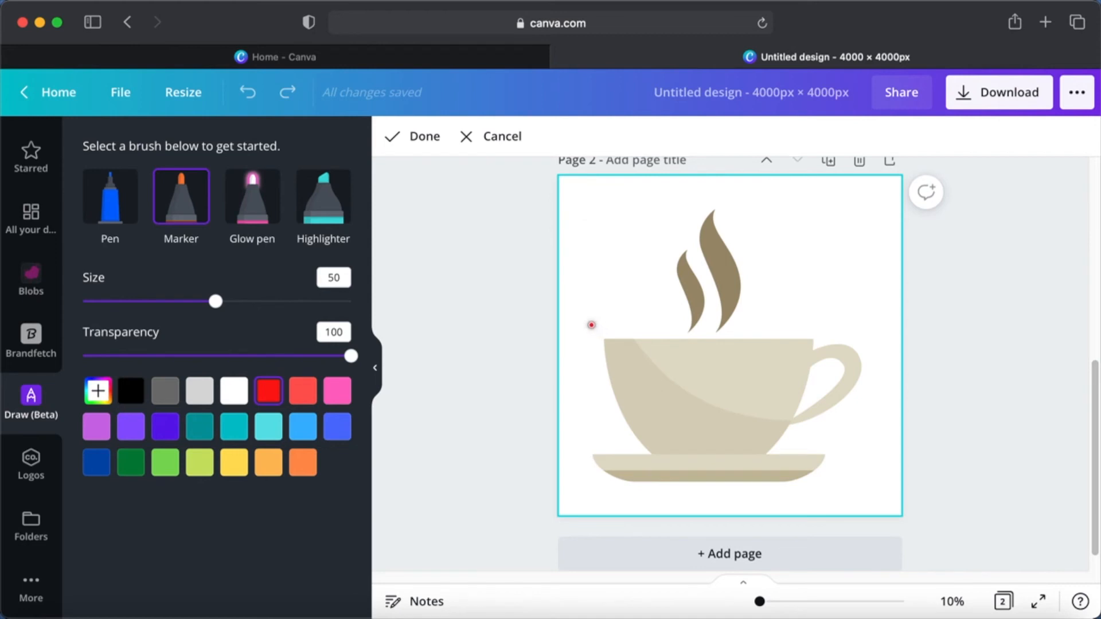
Handwrite "Coffee Lover" in red marker on two slanted lines across the coffee cup
{"action": "mouse_move", "coordinate": [595, 322]}
{"action": "left_mouse_down"}
{"action": "mouse_move", "coordinate": [576, 331]}
{"action": "mouse_move", "coordinate": [579, 367]}
{"action": "mouse_move", "coordinate": [623, 348]}
{"action": "mouse_move", "coordinate": [630, 323]}
{"action": "mouse_move", "coordinate": [617, 320]}
{"action": "mouse_move", "coordinate": [612, 340]}
{"action": "mouse_move", "coordinate": [643, 305]}
{"action": "mouse_move", "coordinate": [635, 295]}
{"action": "mouse_move", "coordinate": [656, 354]}
{"action": "mouse_move", "coordinate": [662, 288]}
{"action": "mouse_move", "coordinate": [685, 355]}
{"action": "mouse_move", "coordinate": [694, 309]}
{"action": "mouse_move", "coordinate": [677, 300]}
{"action": "mouse_move", "coordinate": [685, 318]}
{"action": "mouse_move", "coordinate": [714, 304]}
{"action": "mouse_move", "coordinate": [716, 287]}
{"action": "mouse_move", "coordinate": [706, 302]}
{"action": "left_mouse_up"}
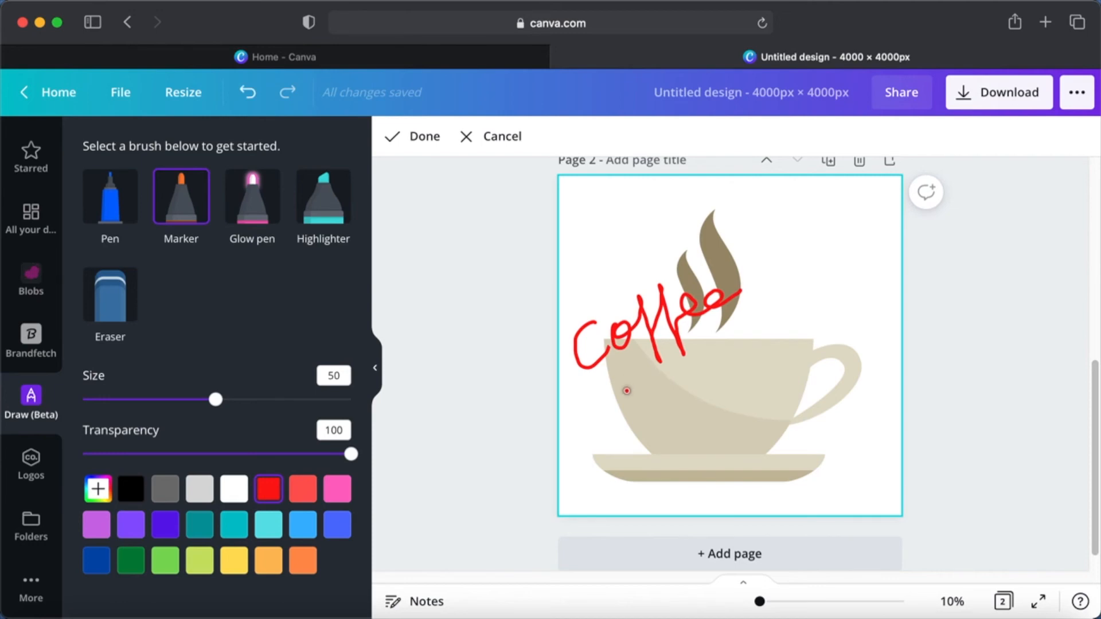
{"action": "left_click_drag", "start_coordinate": [632, 390], "coordinate": [639, 371]}
{"action": "mouse_move", "coordinate": [635, 375]}
{"action": "left_mouse_down"}
{"action": "mouse_move", "coordinate": [637, 439]}
{"action": "mouse_move", "coordinate": [620, 451]}
{"action": "mouse_move", "coordinate": [629, 434]}
{"action": "mouse_move", "coordinate": [675, 426]}
{"action": "left_mouse_up"}
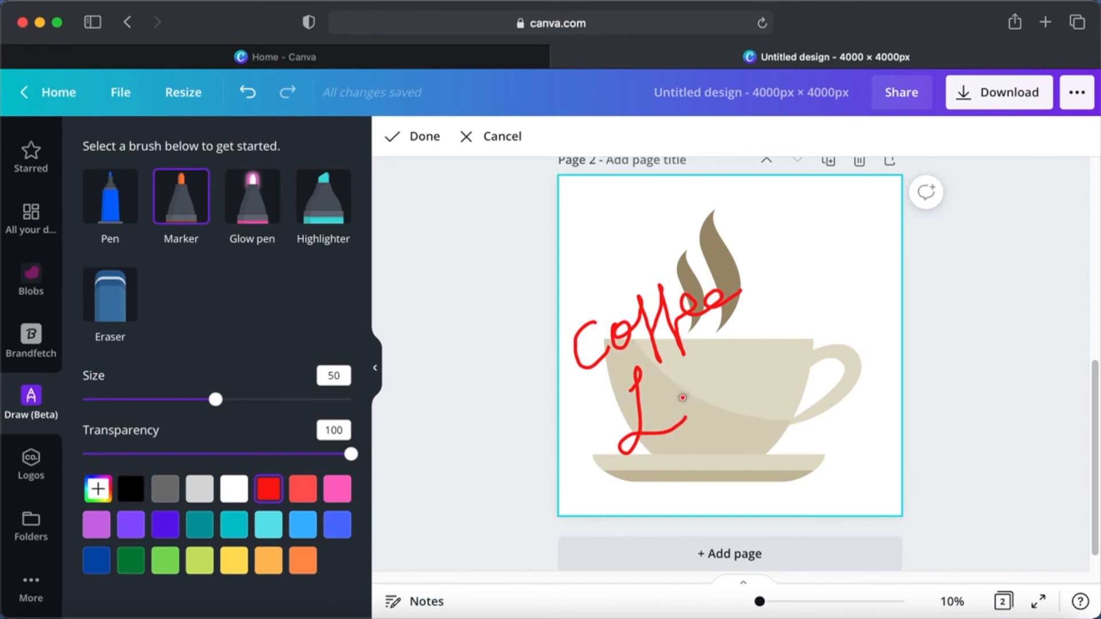
{"action": "mouse_move", "coordinate": [685, 418]}
{"action": "left_mouse_down"}
{"action": "mouse_move", "coordinate": [695, 391]}
{"action": "mouse_move", "coordinate": [685, 394]}
{"action": "mouse_move", "coordinate": [690, 403]}
{"action": "mouse_move", "coordinate": [705, 380]}
{"action": "mouse_move", "coordinate": [723, 395]}
{"action": "mouse_move", "coordinate": [724, 368]}
{"action": "mouse_move", "coordinate": [752, 352]}
{"action": "mouse_move", "coordinate": [736, 370]}
{"action": "mouse_move", "coordinate": [742, 383]}
{"action": "mouse_move", "coordinate": [770, 335]}
{"action": "left_mouse_up"}
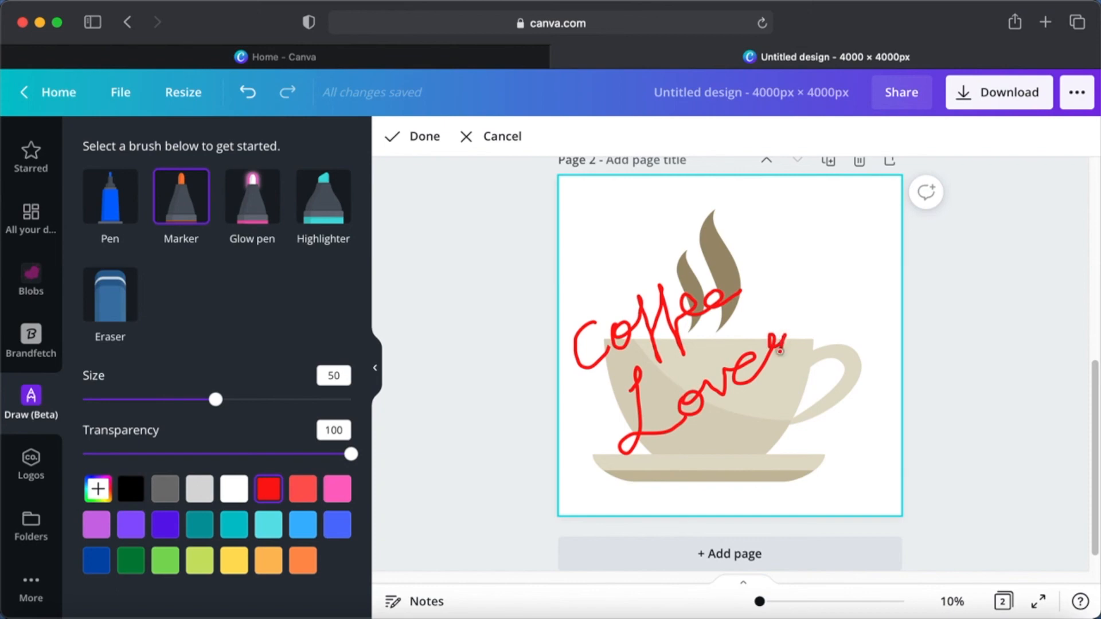
Complete the final letter "r" of the handwritten "Lover" in red marker and finish the drawing
{"action": "left_click_drag", "start_coordinate": [782, 361], "coordinate": [796, 348]}
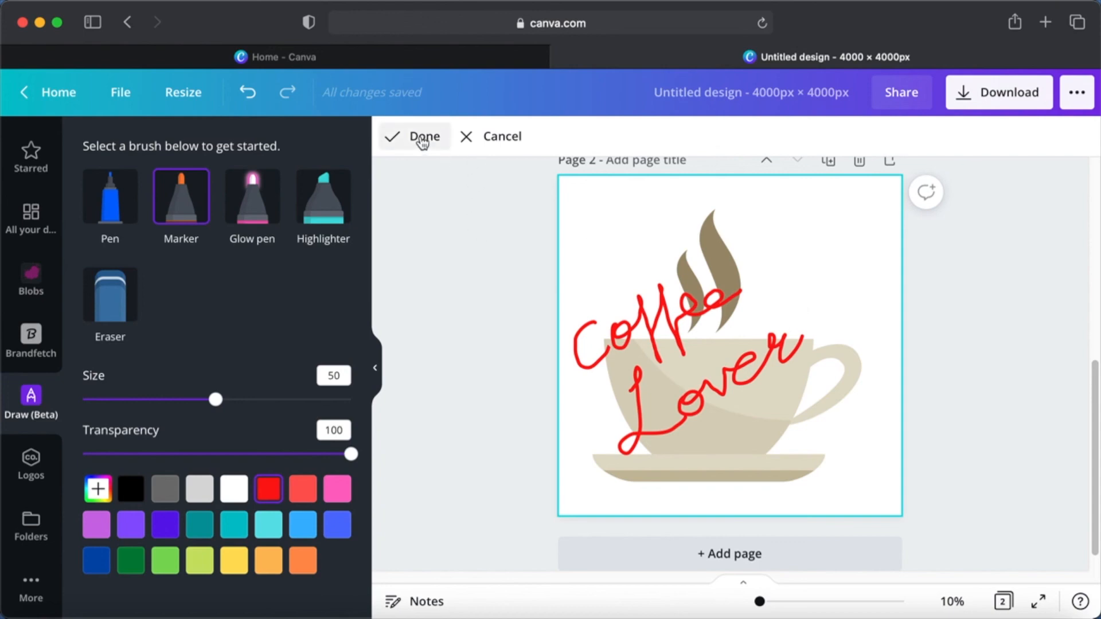
{"action": "left_click", "coordinate": [423, 138]}
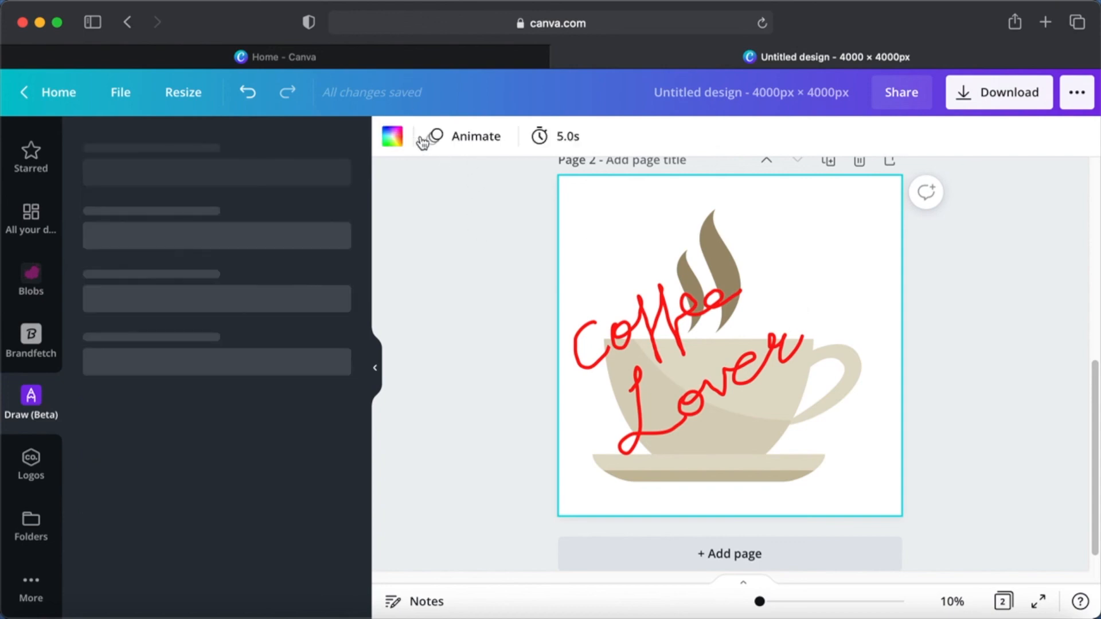
Shrink the red "Coffee Lover" lettering to about a quarter of its width and place it on the lower middle of the coffee cup
{"action": "left_click", "coordinate": [690, 385]}
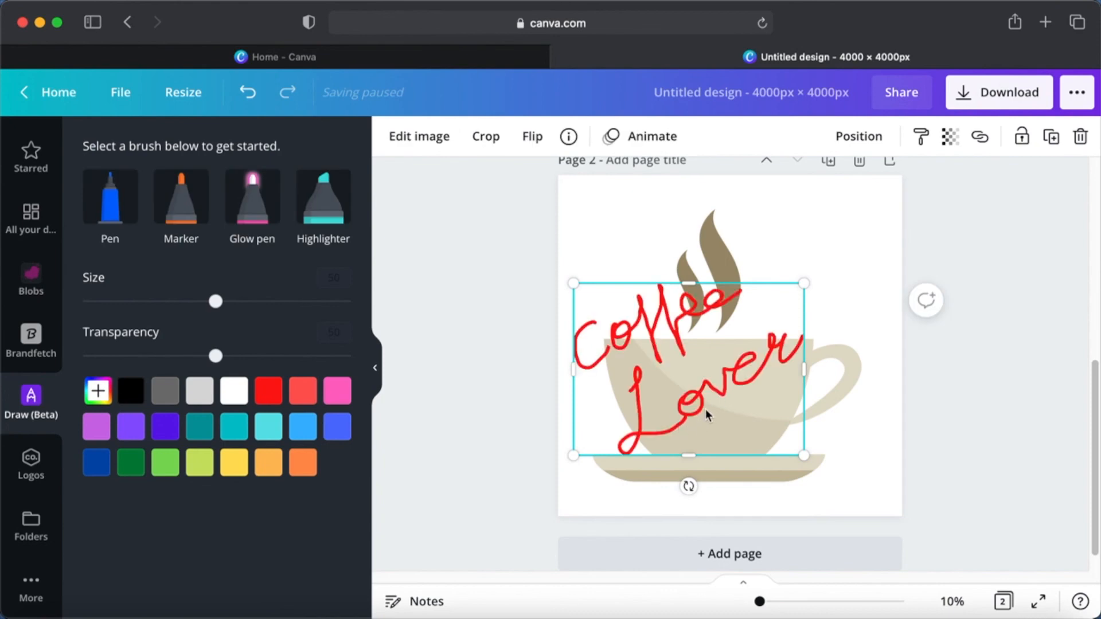
{"action": "mouse_move", "coordinate": [706, 414]}
{"action": "left_mouse_down"}
{"action": "mouse_move", "coordinate": [768, 334]}
{"action": "mouse_move", "coordinate": [741, 297]}
{"action": "mouse_move", "coordinate": [749, 438]}
{"action": "mouse_move", "coordinate": [720, 422]}
{"action": "left_mouse_up"}
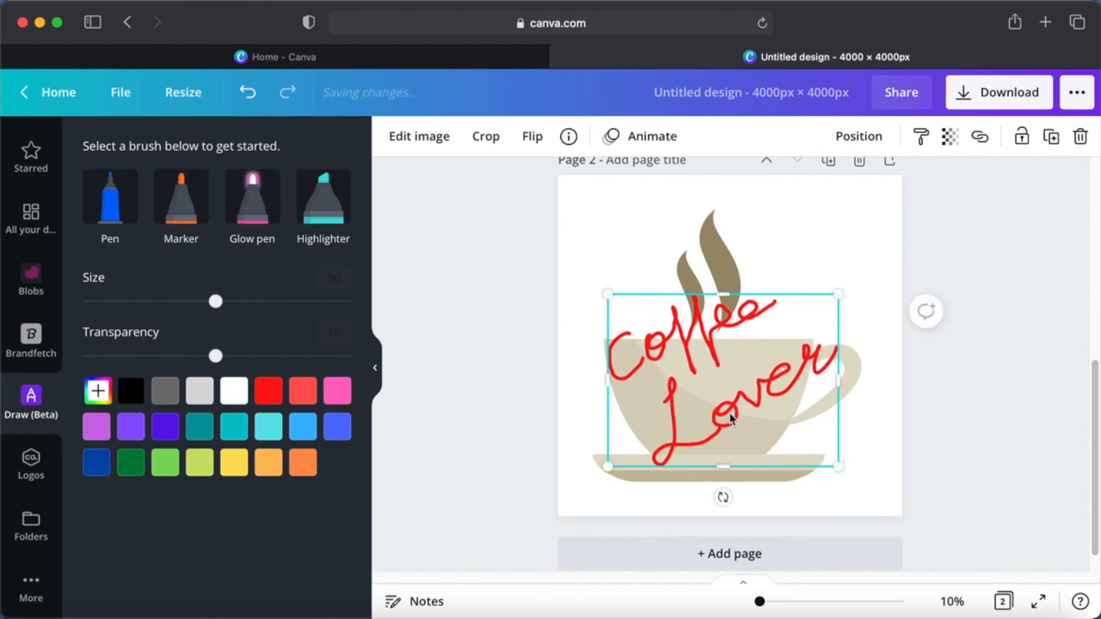
{"action": "mouse_move", "coordinate": [836, 295]}
{"action": "left_mouse_down"}
{"action": "mouse_move", "coordinate": [718, 408]}
{"action": "mouse_move", "coordinate": [691, 405]}
{"action": "mouse_move", "coordinate": [669, 423]}
{"action": "mouse_move", "coordinate": [725, 412]}
{"action": "mouse_move", "coordinate": [718, 420]}
{"action": "left_mouse_up"}
{"action": "right_click", "coordinate": [715, 414]}
{"action": "left_click", "coordinate": [715, 414]}
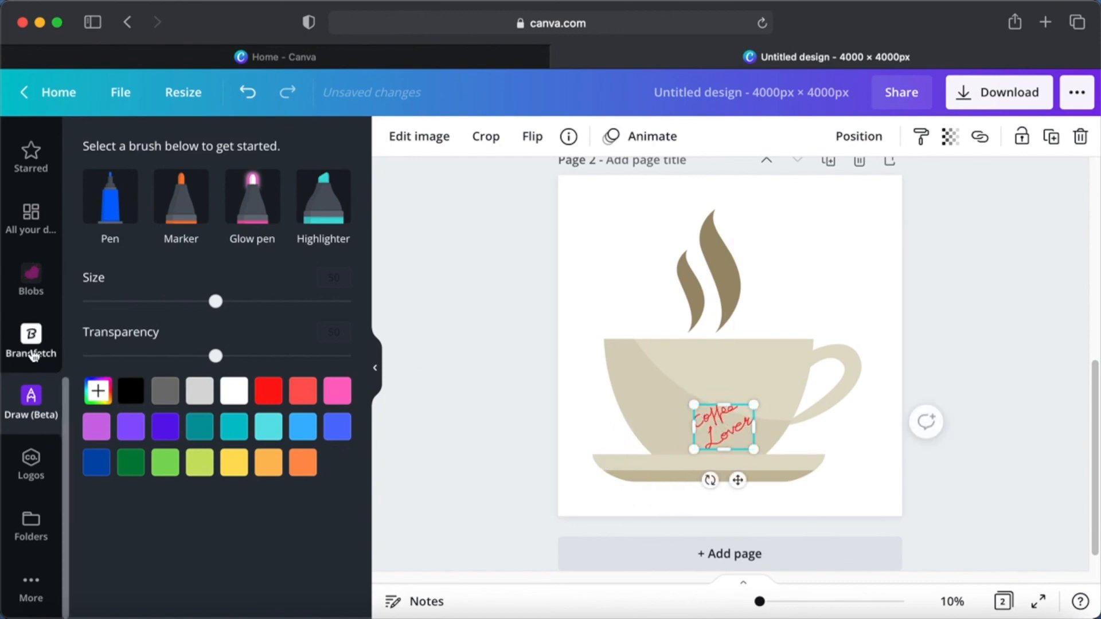
Bring the built-in design tools such as Templates, Elements and Text into reach
{"action": "scroll", "coordinate": [33, 356], "scroll_direction": "up", "scroll_amount": 10}
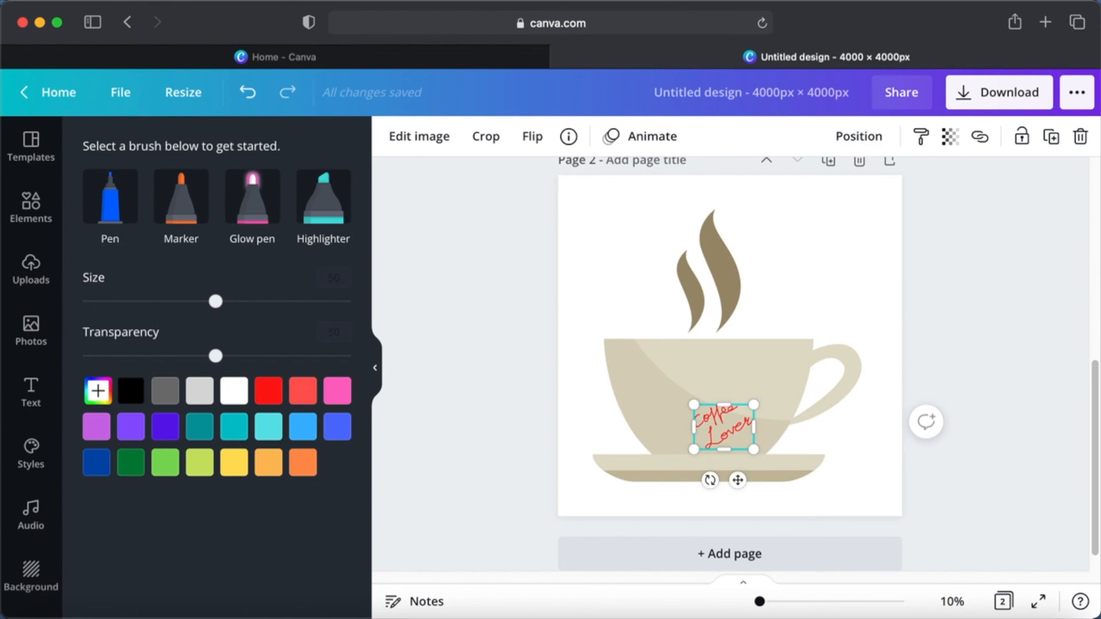